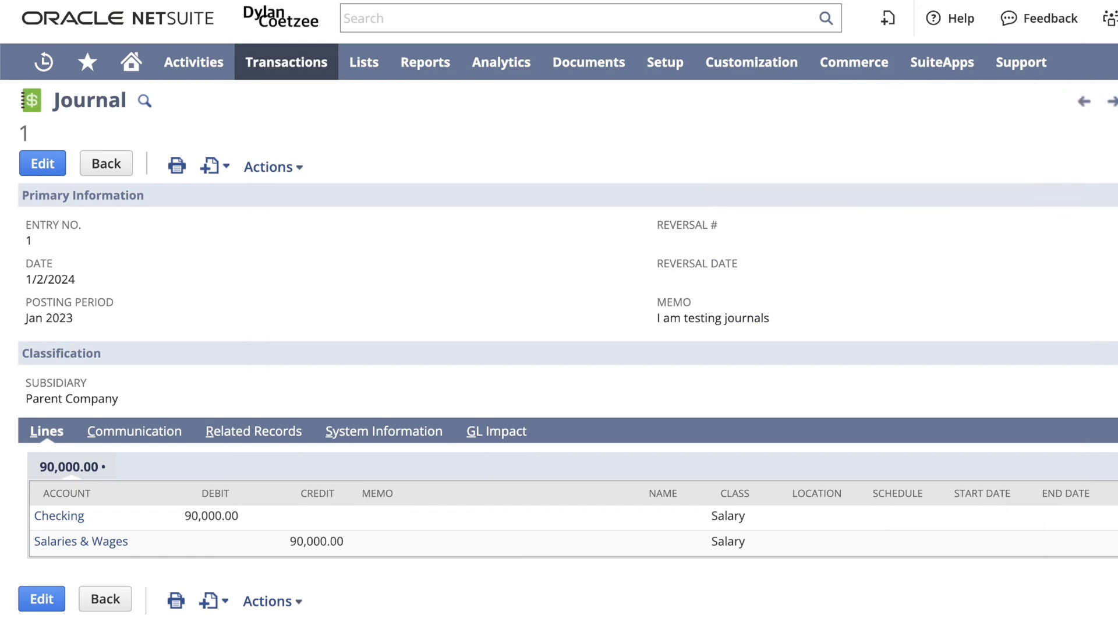
Step: Widen column A and change the External IDs in rows 2–3 to DCTESTJR10
key("super+Tab")
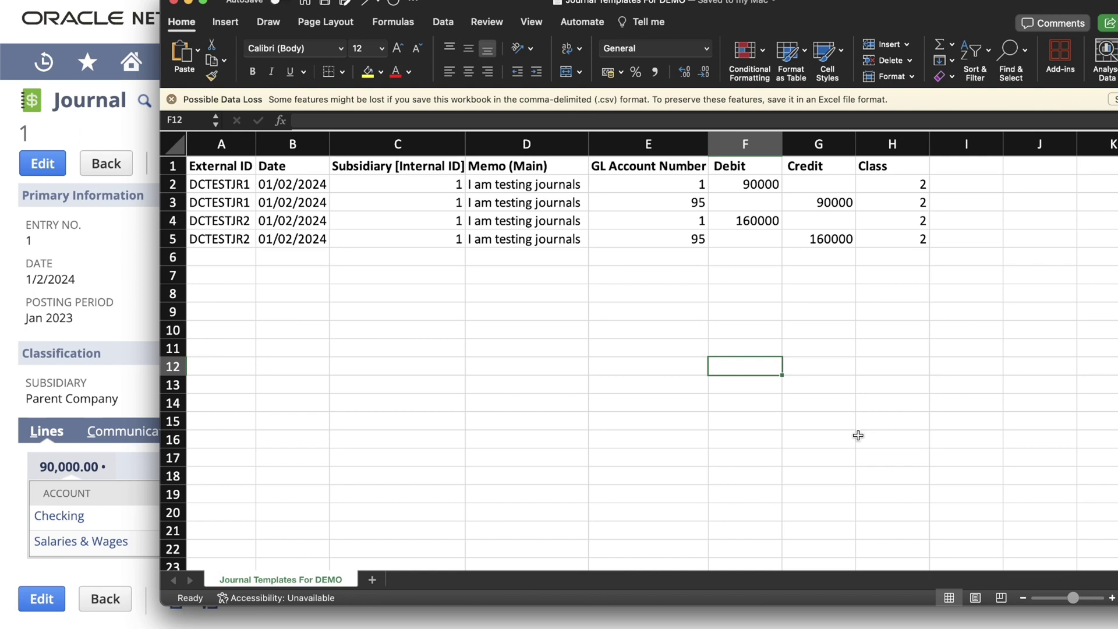
left_click_drag(256, 143, 268, 144)
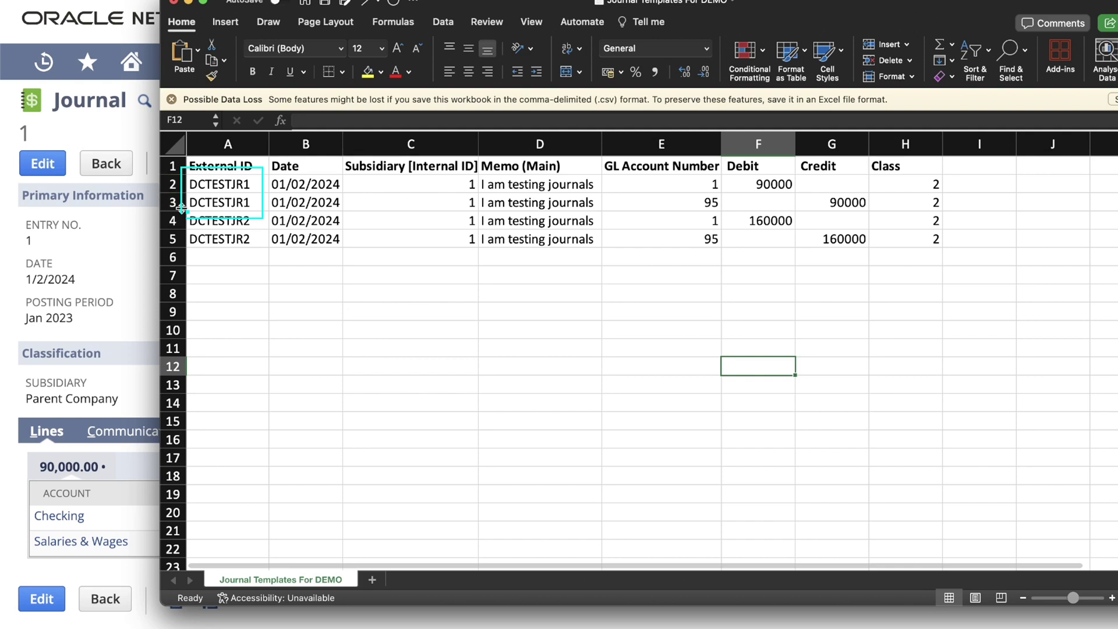
double_click(264, 181)
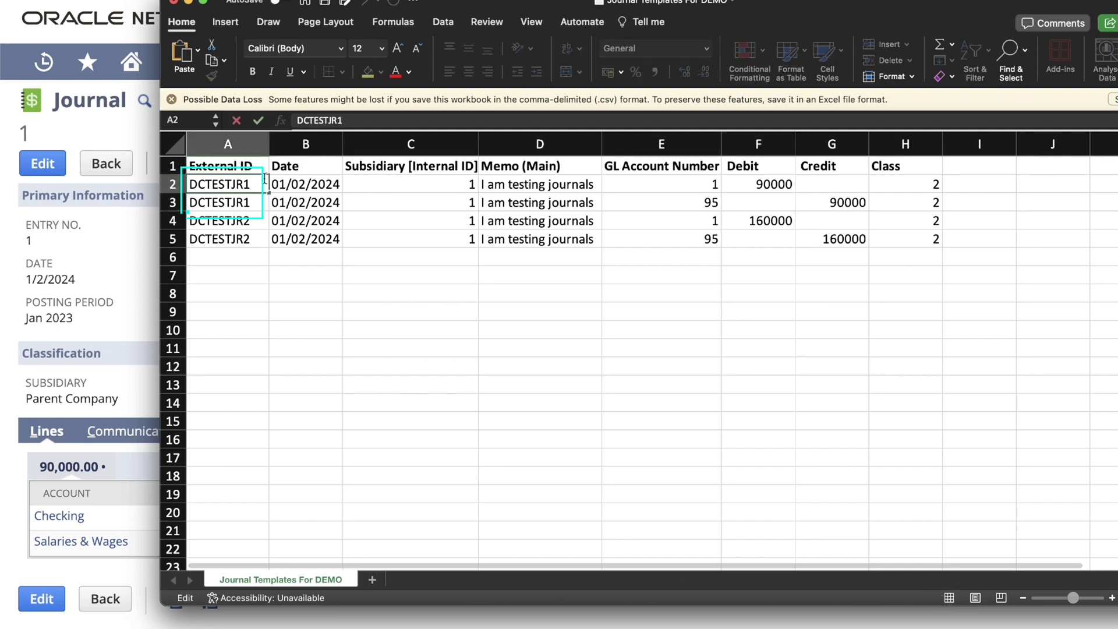
type("0")
double_click(262, 202)
Step: Change the rows 4–5 External IDs to DCTESTJR20, then check the Memo and GL account cells
type("0")
double_click(258, 224)
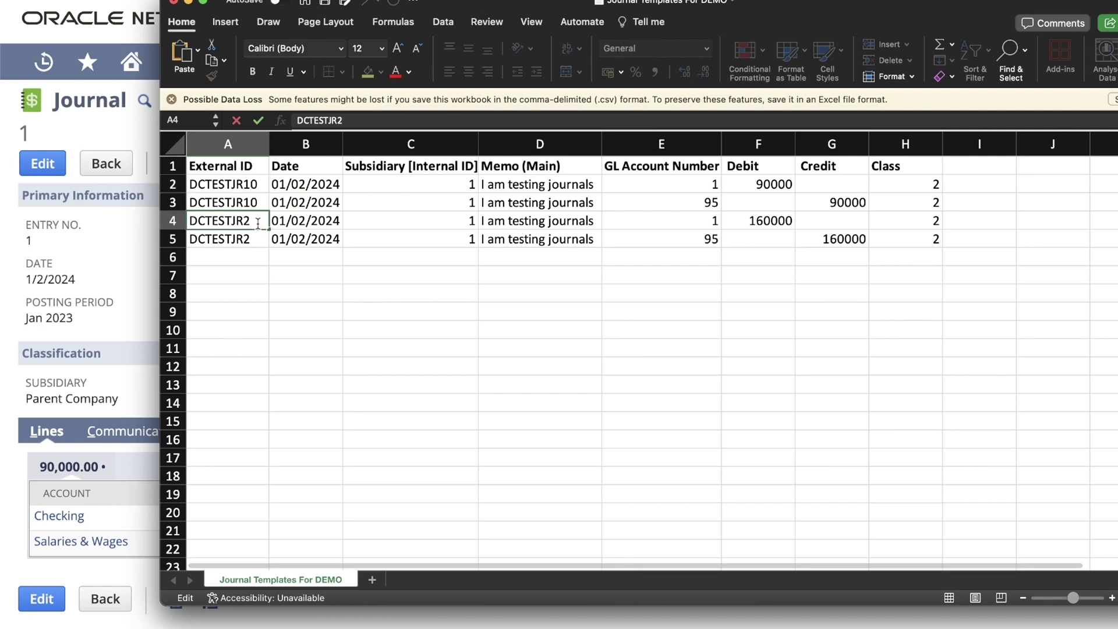
type("0")
double_click(257, 237)
type("0")
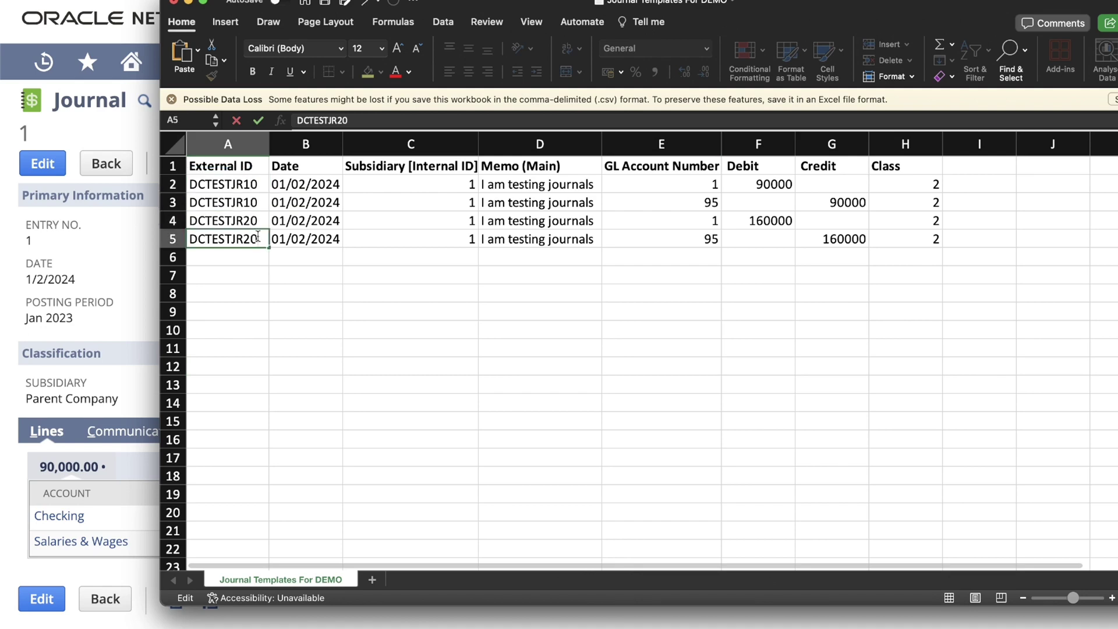
left_click(455, 192)
left_click(519, 184)
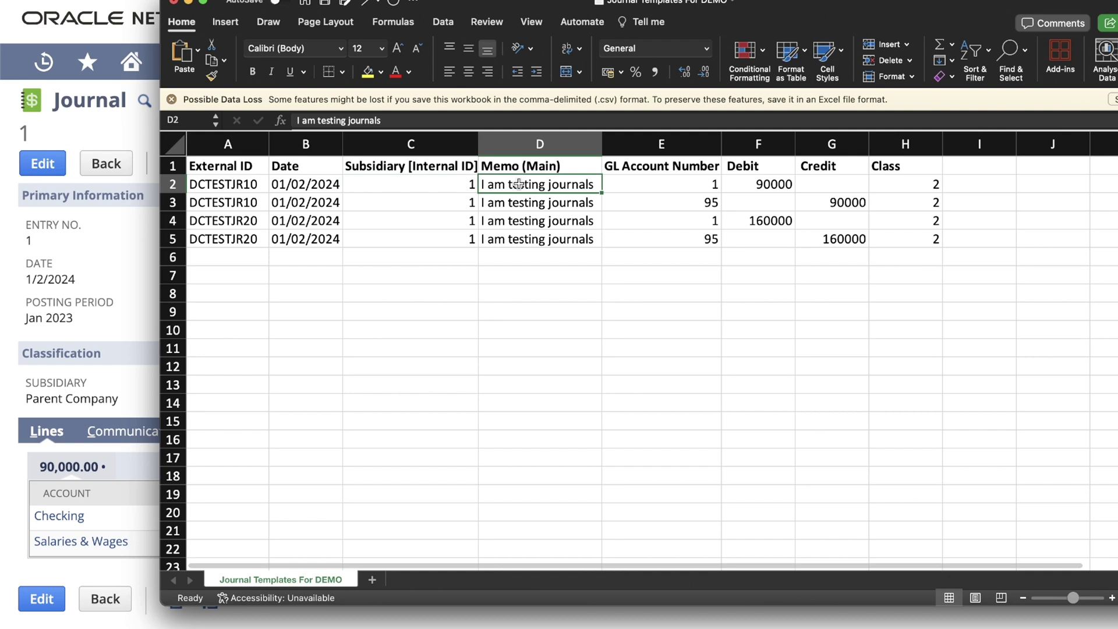
left_click(650, 178)
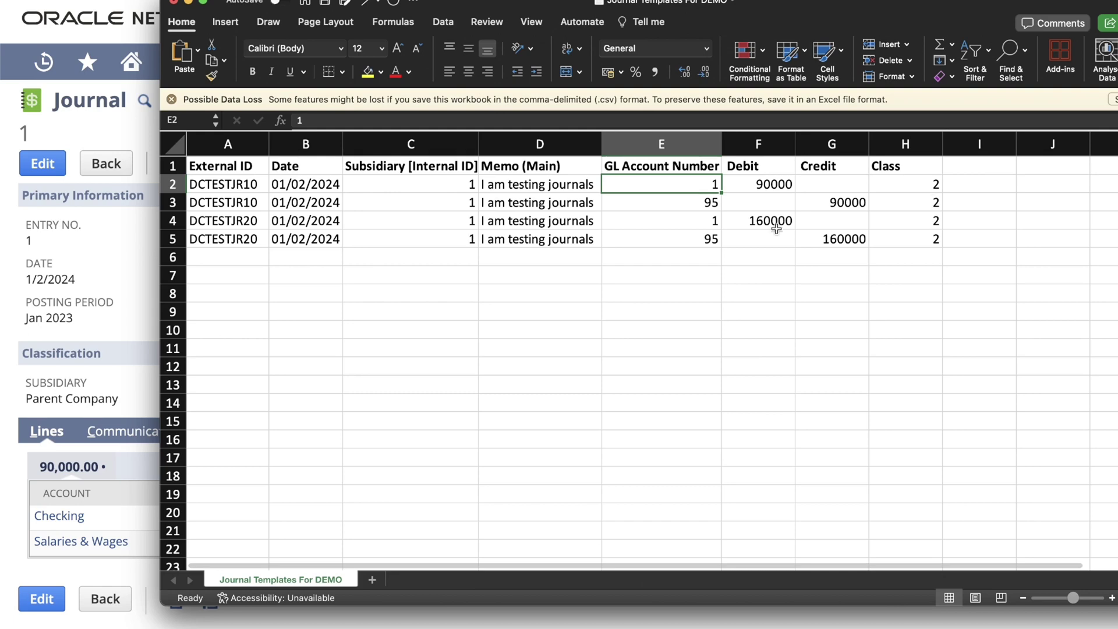
Step: Save the NetSuite preferences with Show Internal IDs left checked
left_click(102, 246)
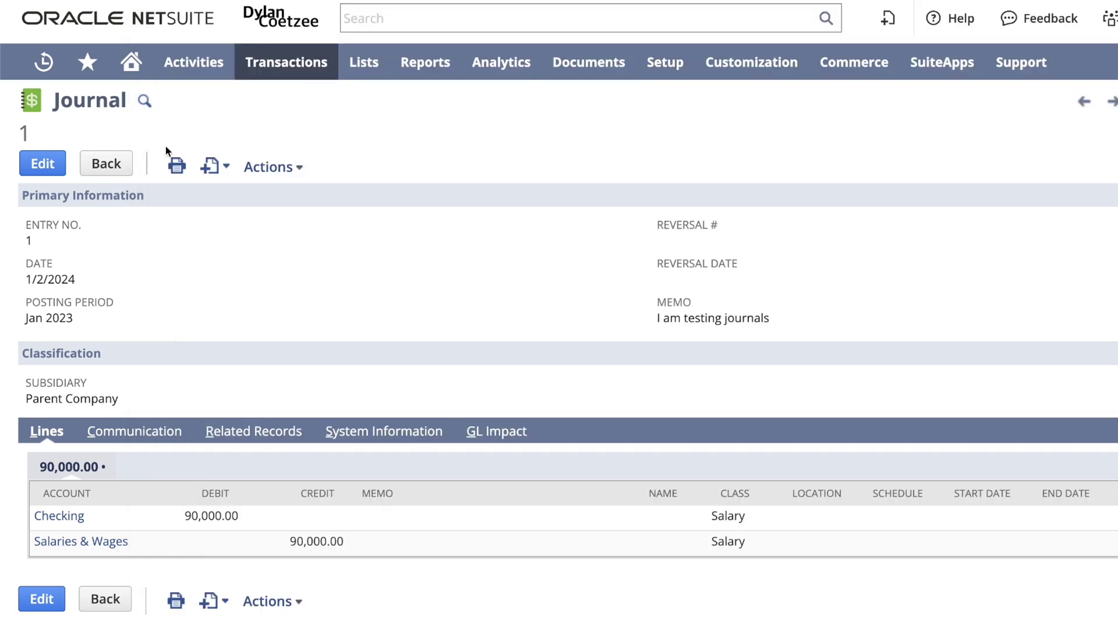
mouse_move(133, 70)
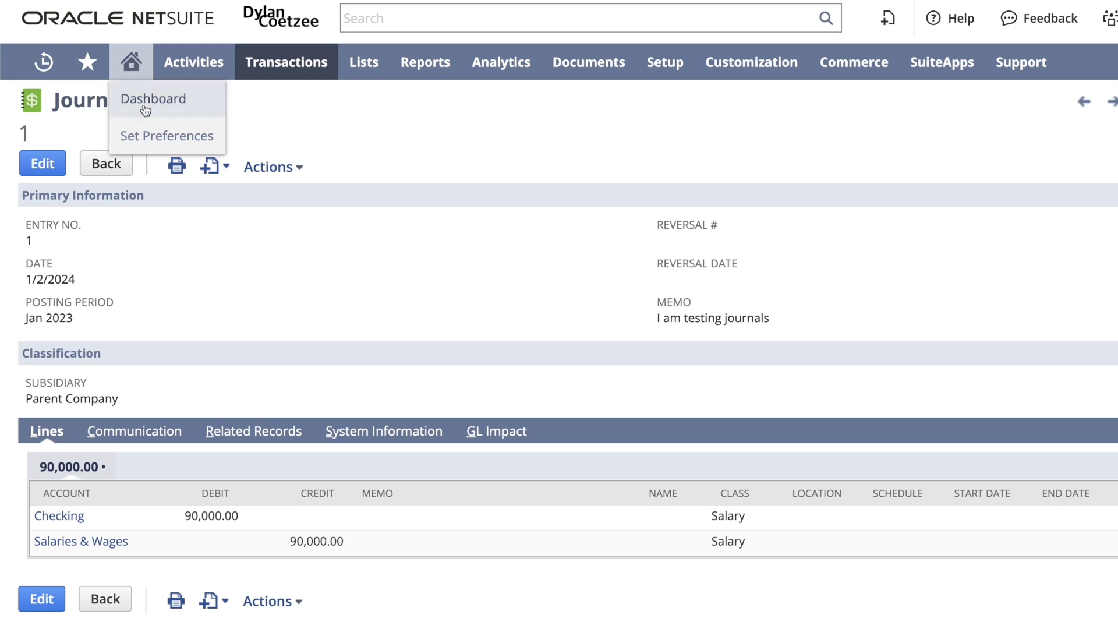
left_click(151, 134)
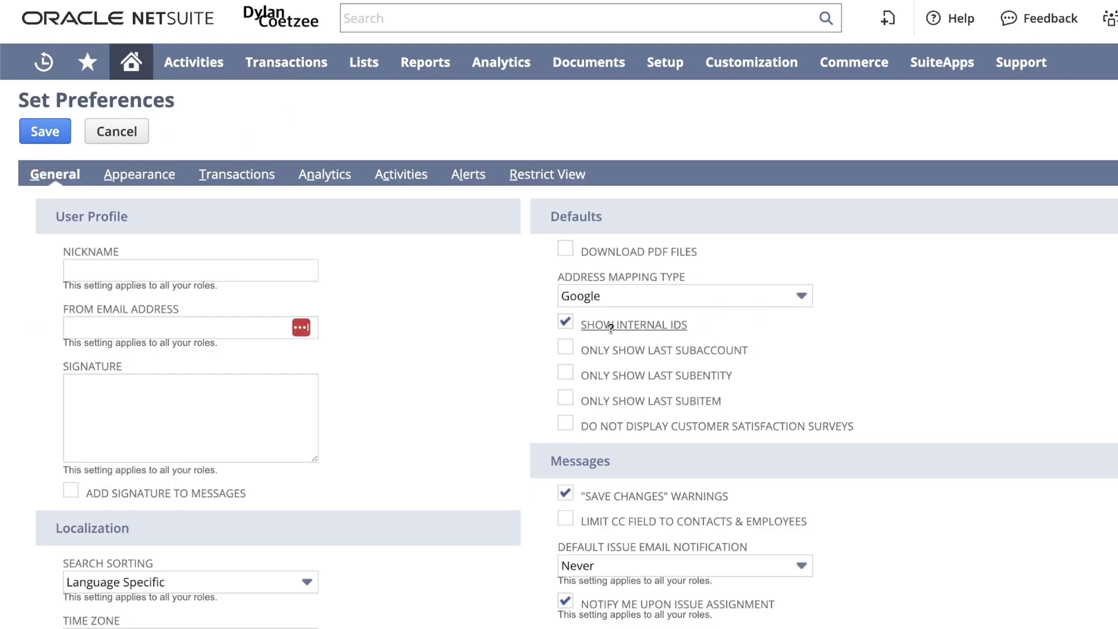
left_click(43, 132)
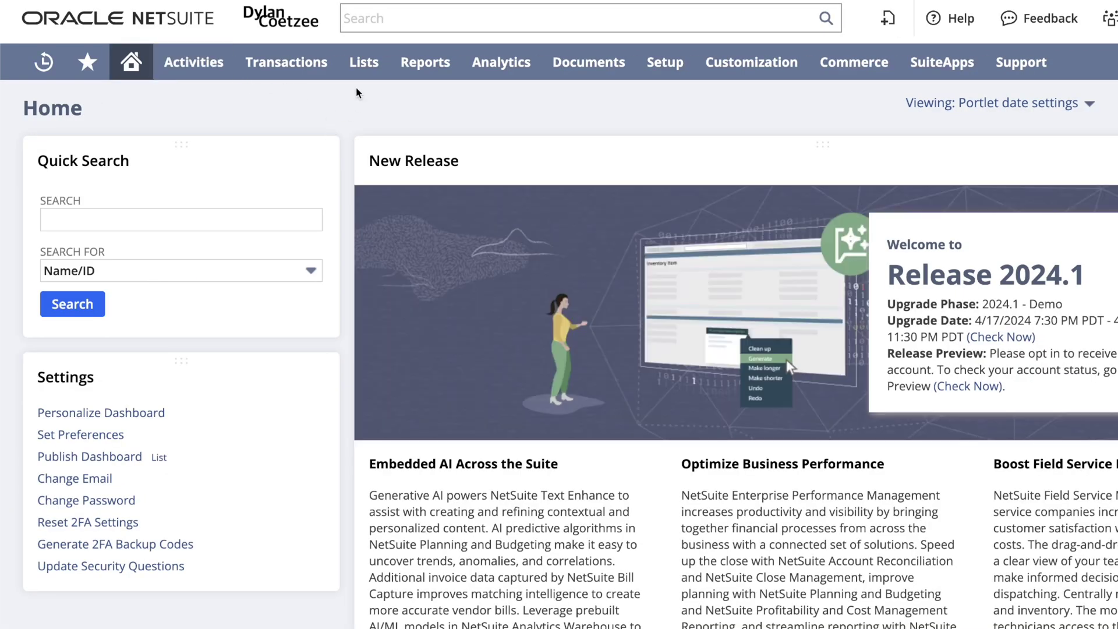
Step: Open the Chart of Accounts list and scroll through the account internal IDs
mouse_move(524, 151)
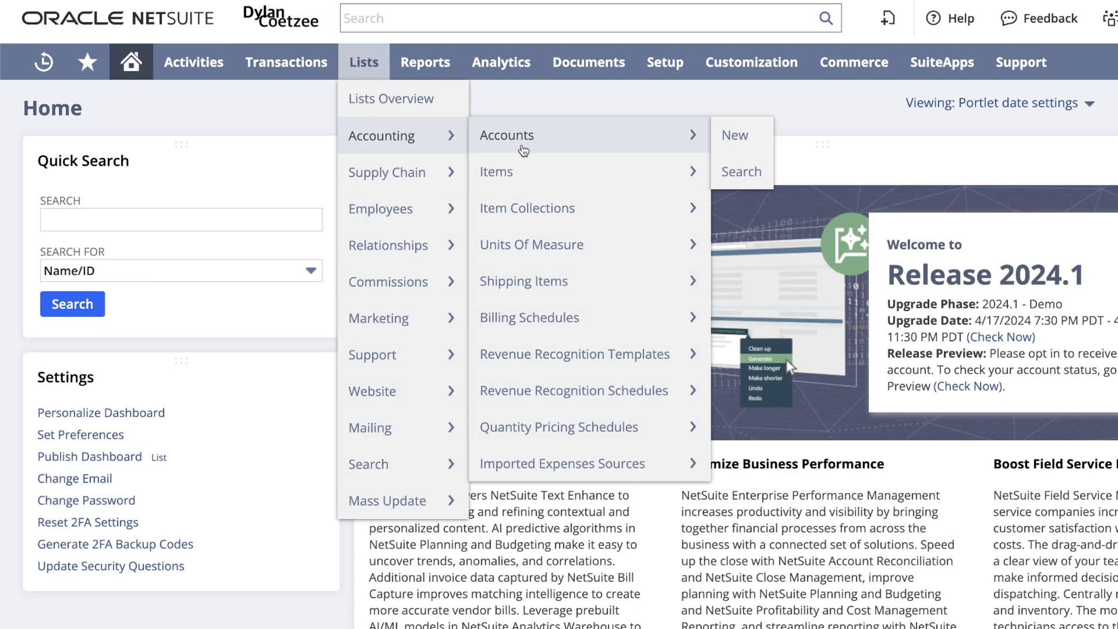
left_click(523, 149)
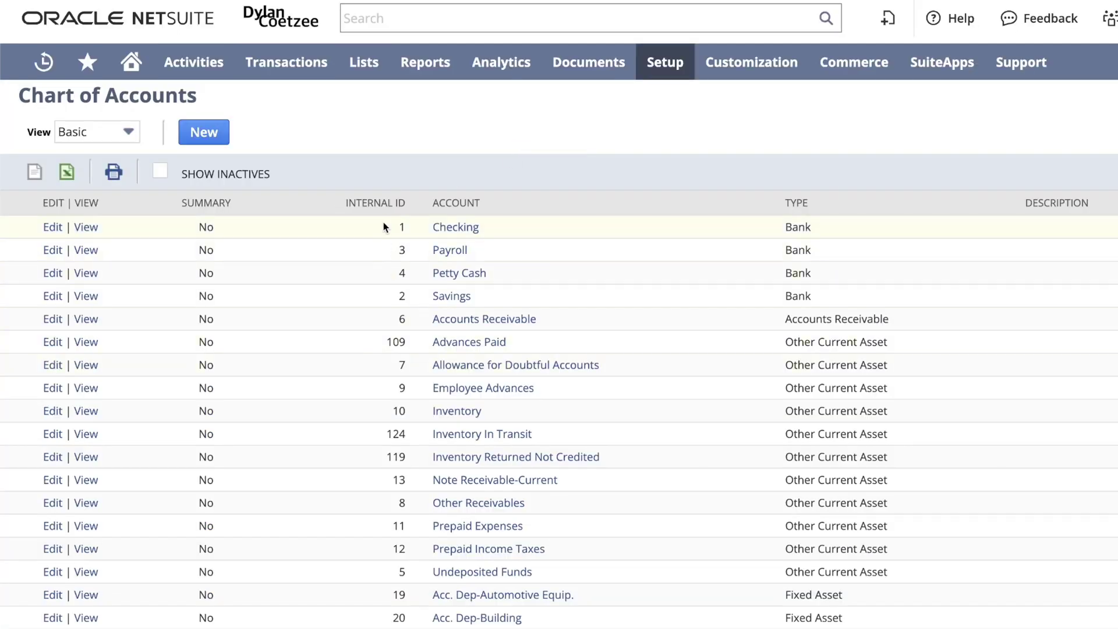
scroll(396, 410, "down", 4)
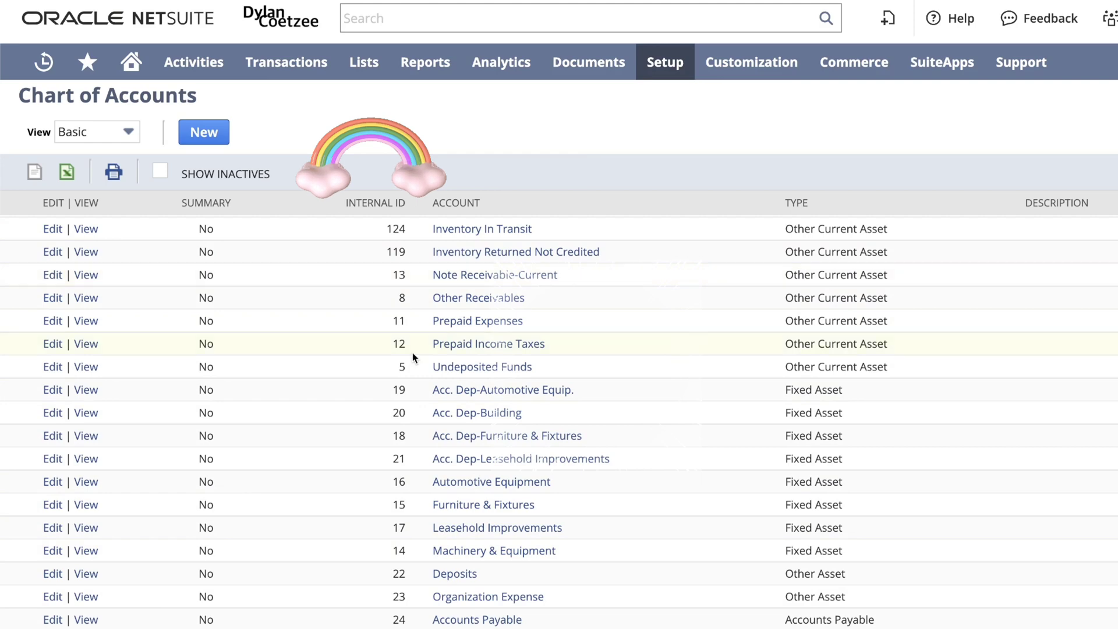
Step: Save the Excel workbook as the CSV file 'Journal Templates For DEMO' in Downloads
key("super+Tab")
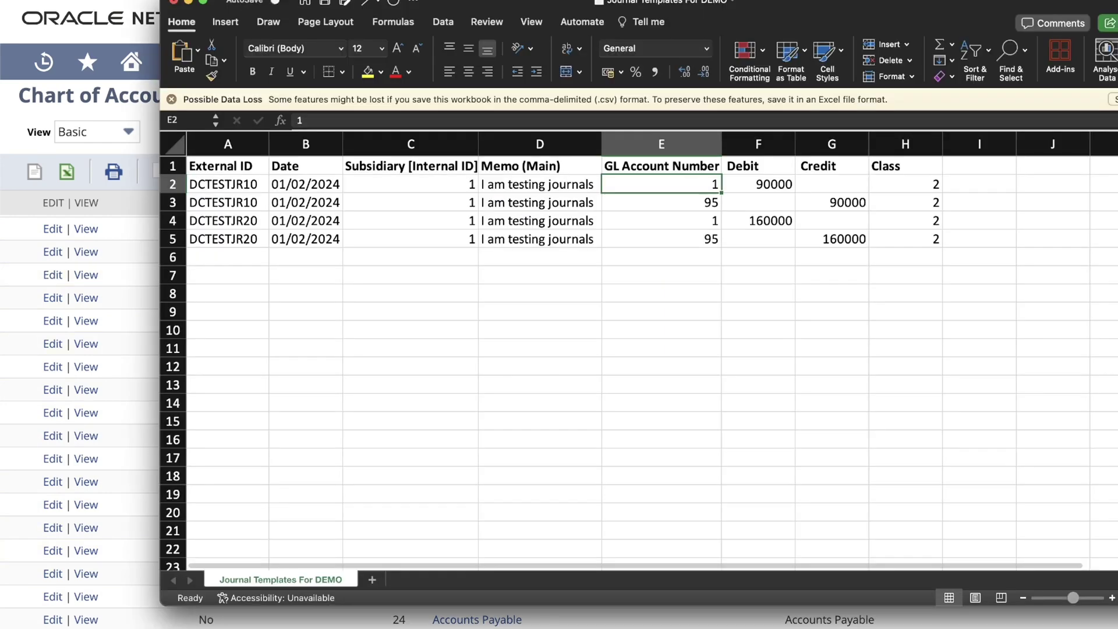
left_click(831, 348)
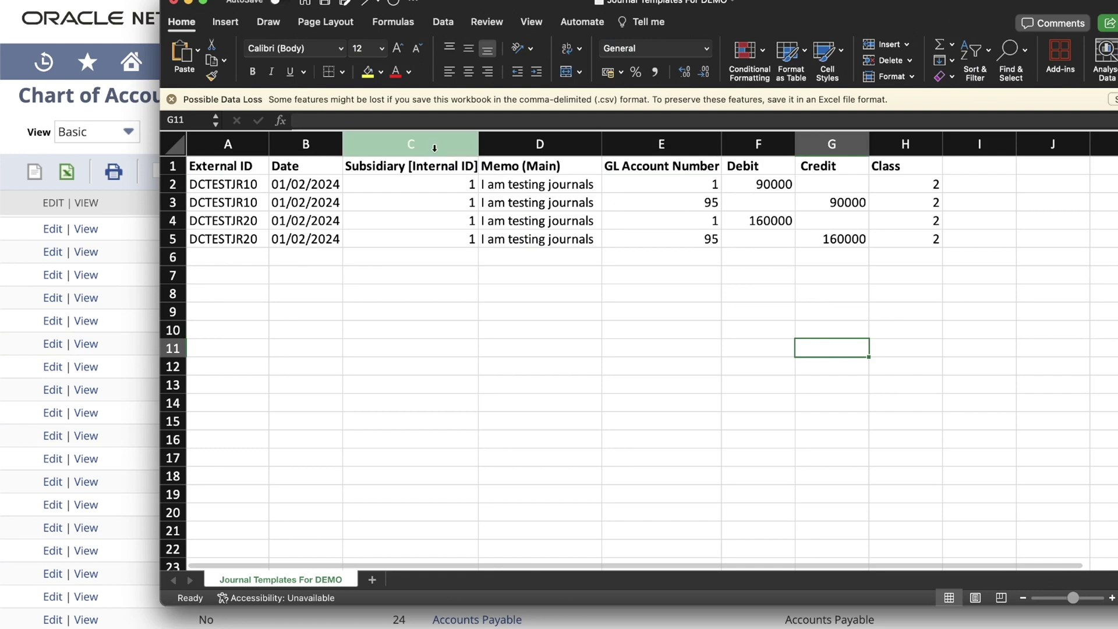
key("super+shift+s")
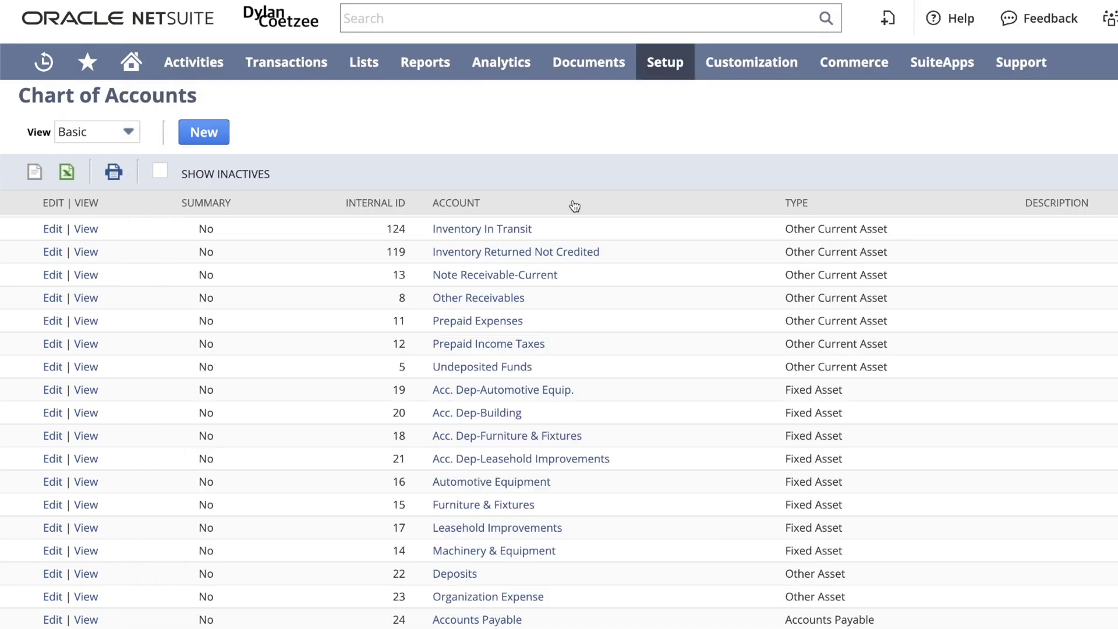
Step: Start a CSV import with Transactions as the import type and Journal Entry as the record type
mouse_move(665, 62)
mouse_move(705, 389)
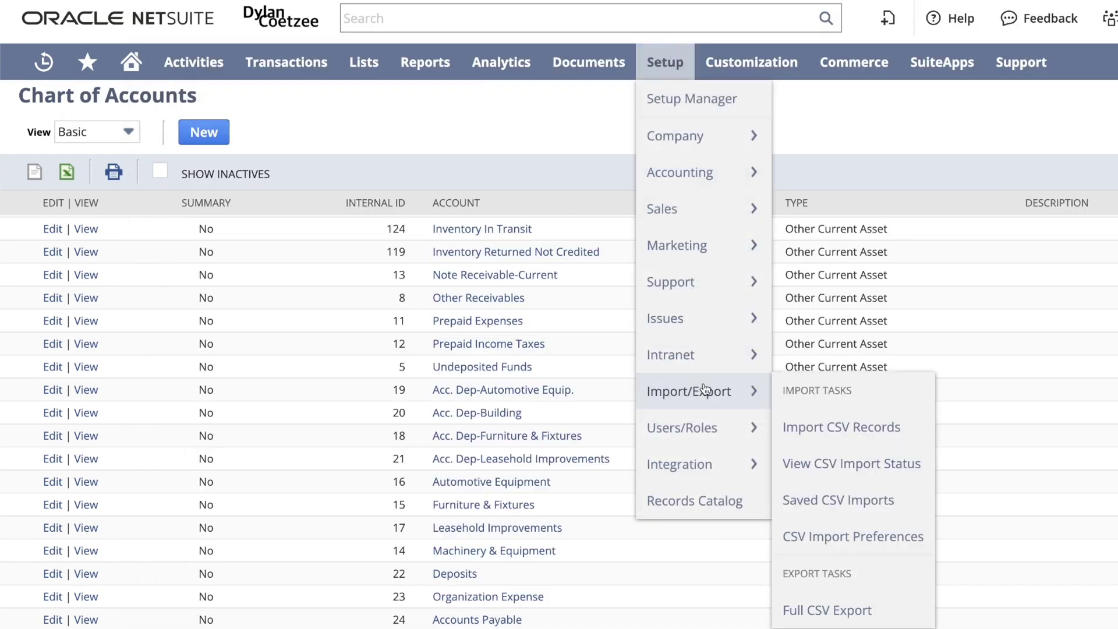
left_click(825, 436)
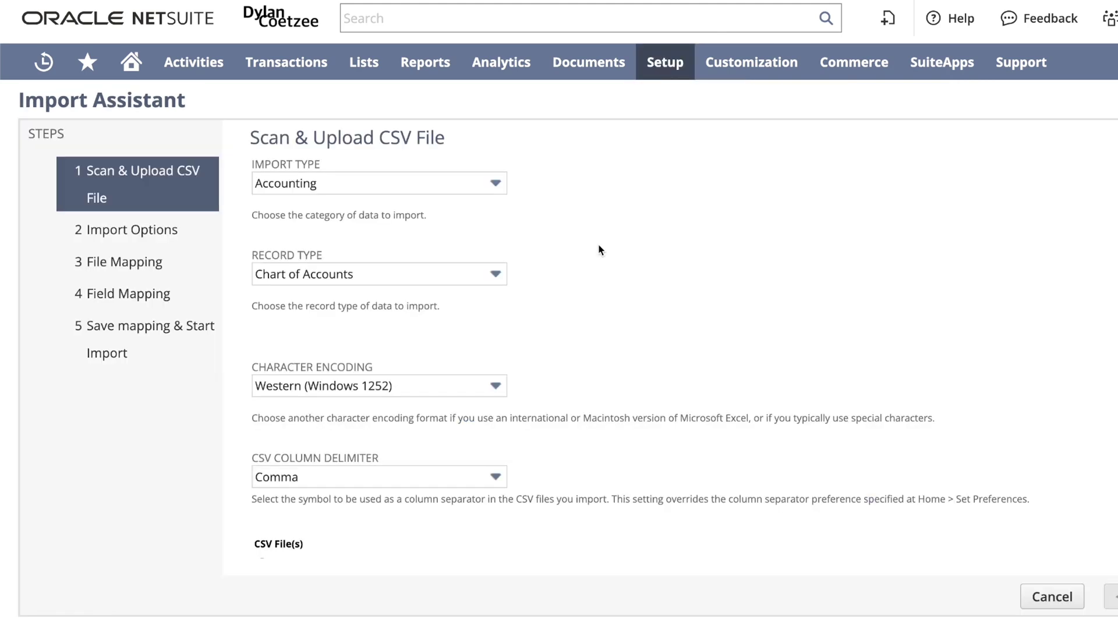
left_click(487, 192)
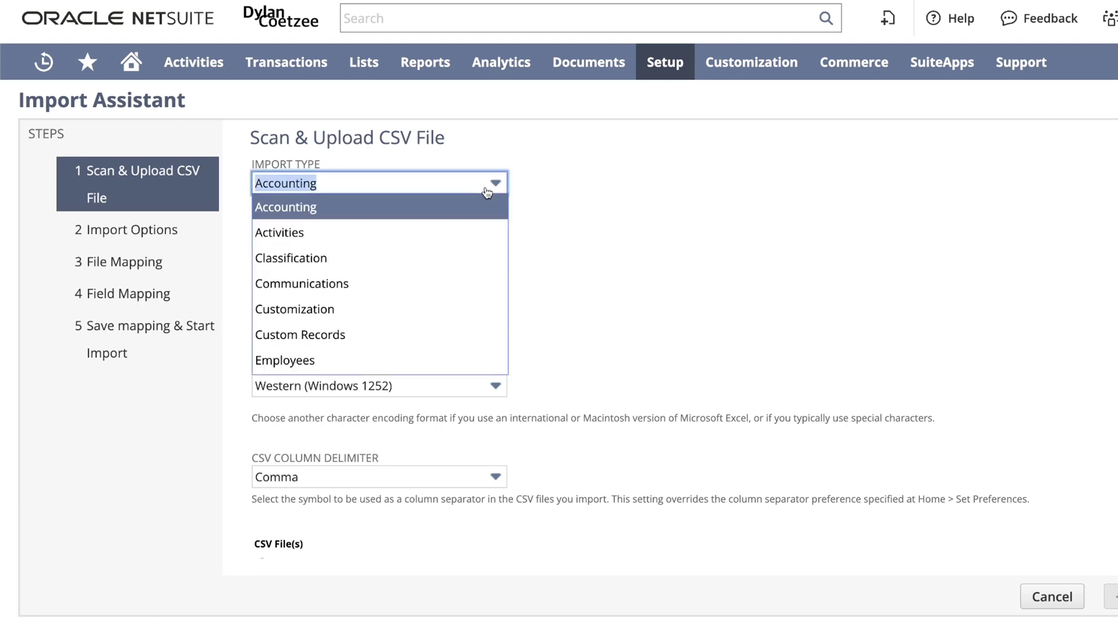
key("t")
key("Return")
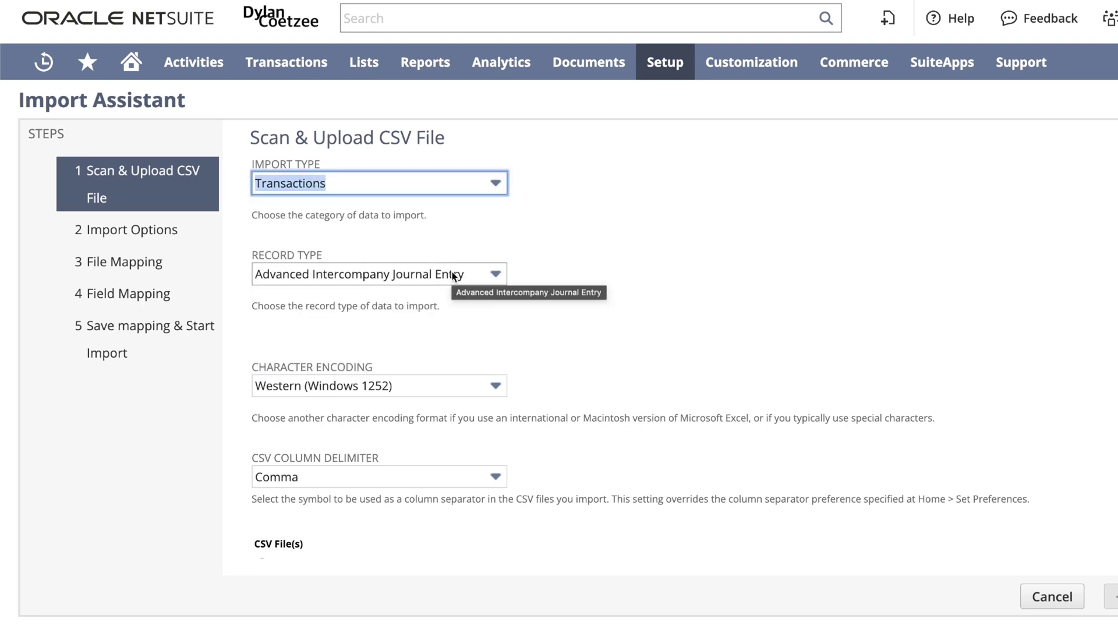
left_click(453, 274)
key("j")
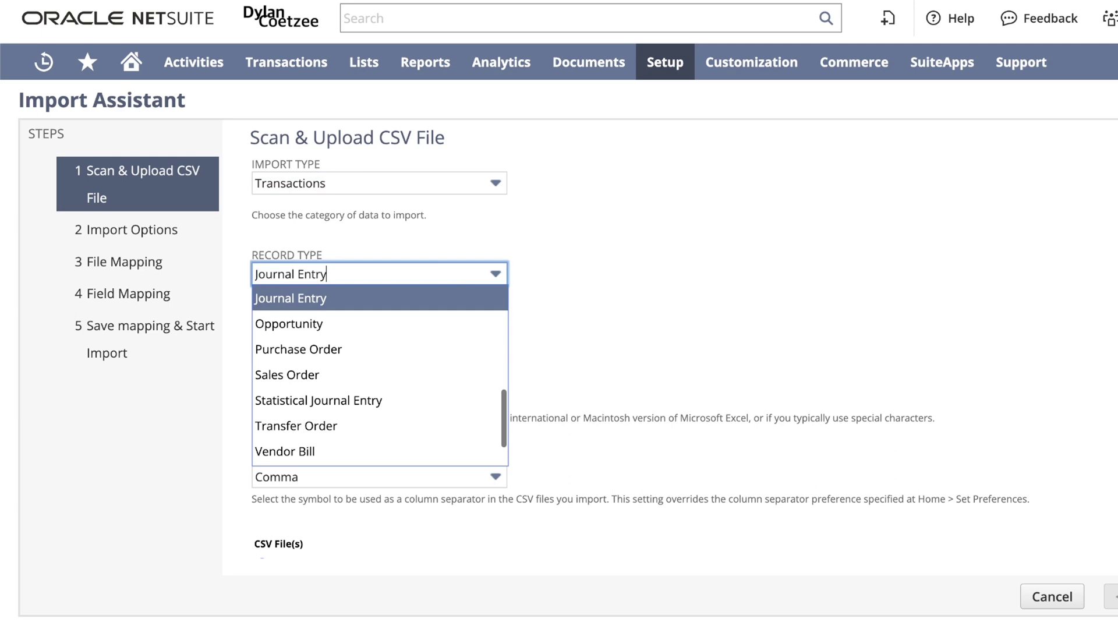
key("Return")
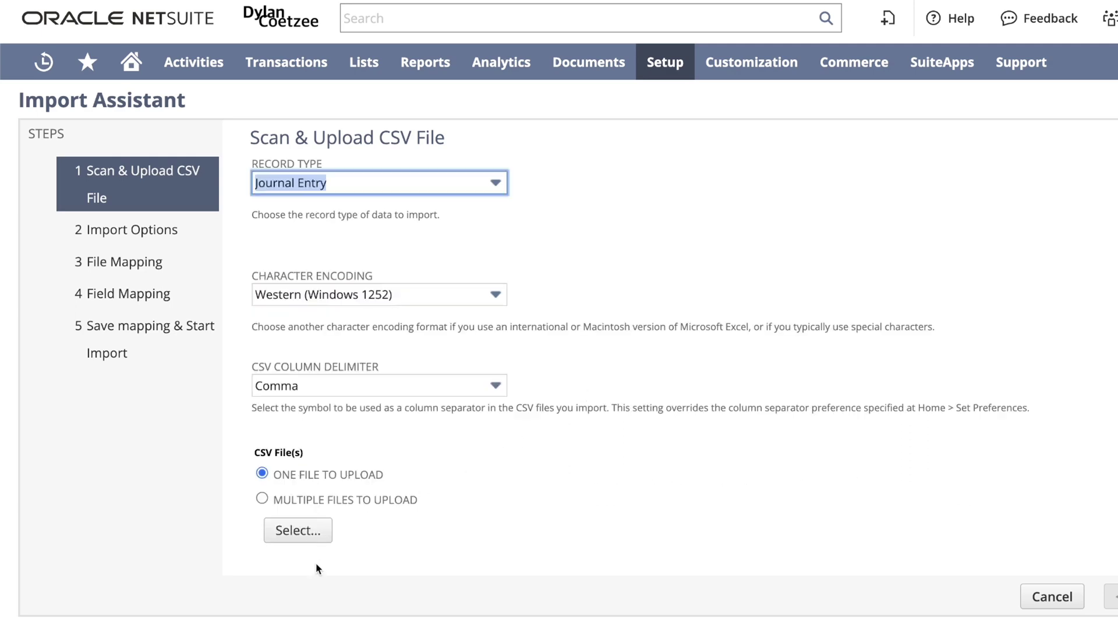
Step: Attach Journal Templates For DEMO.csv as the import file
left_click(309, 532)
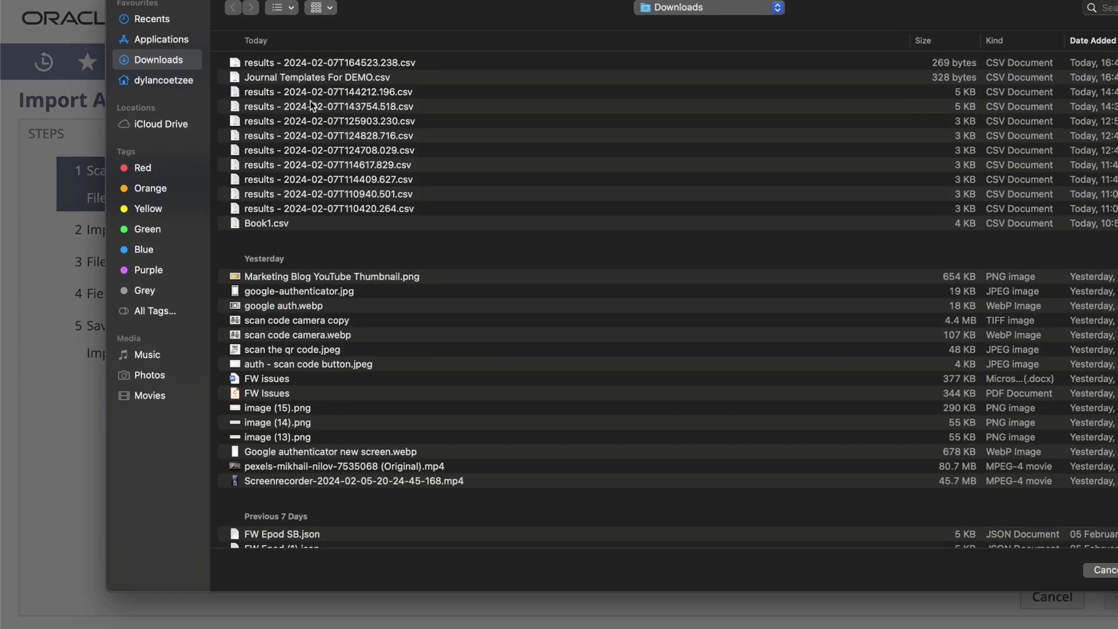
left_click(319, 78)
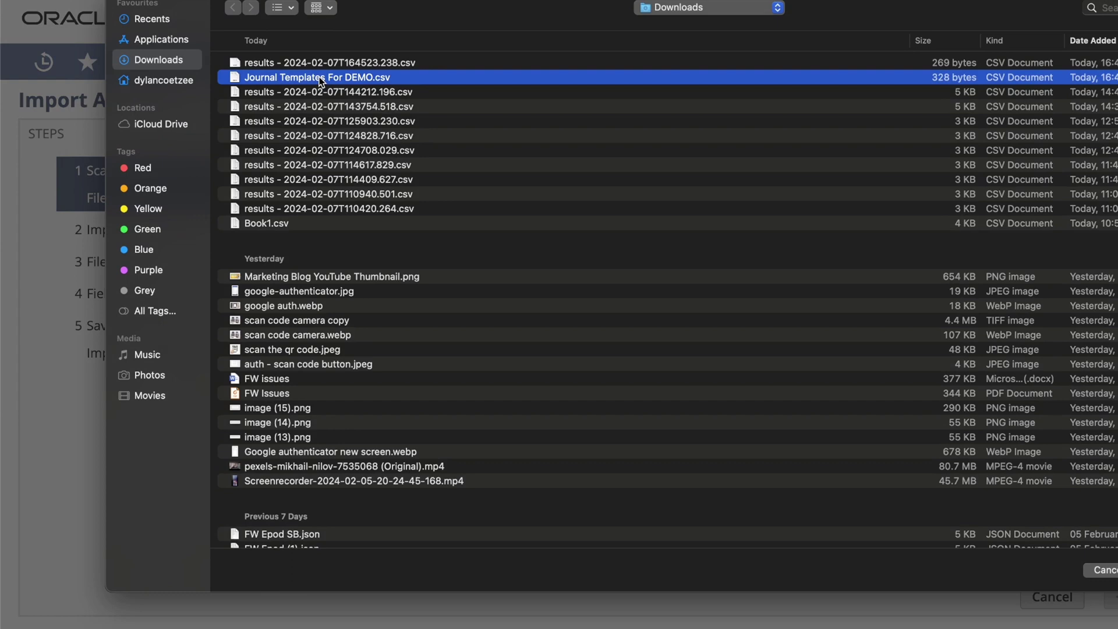
double_click(341, 78)
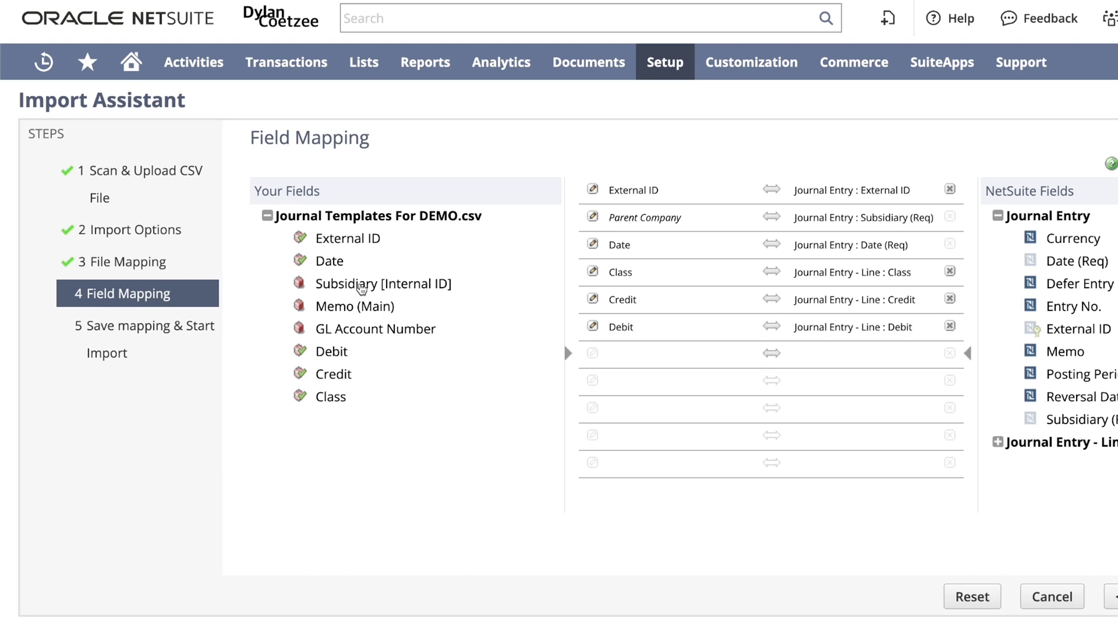
Step: Map Subsidiary [Internal ID] to the journal Subsidiary, using Internal ID as the reference type
left_click_drag(361, 287, 594, 220)
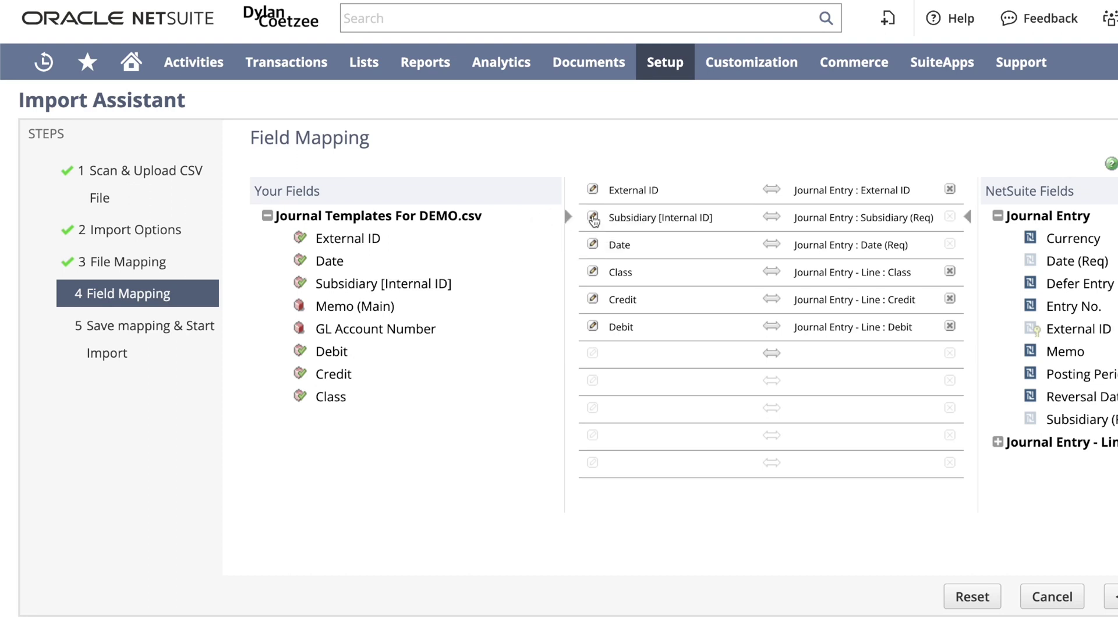
left_click(594, 219)
left_click(617, 180)
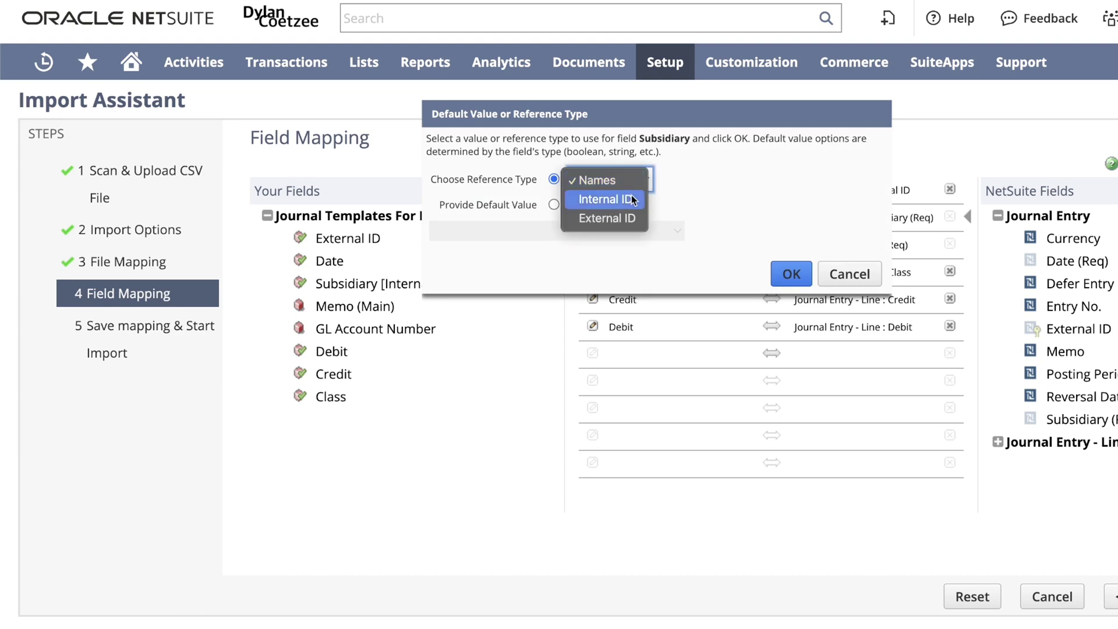
left_click(629, 201)
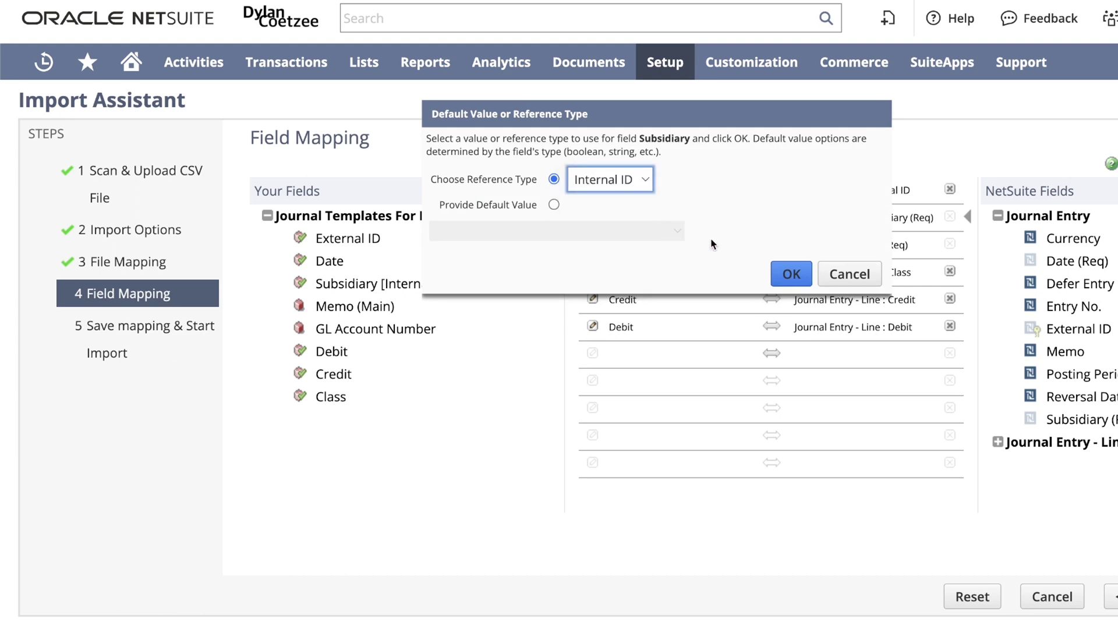
left_click(791, 274)
Step: Map Memo (Main) to the Journal Entry Memo field
left_click_drag(335, 306, 612, 365)
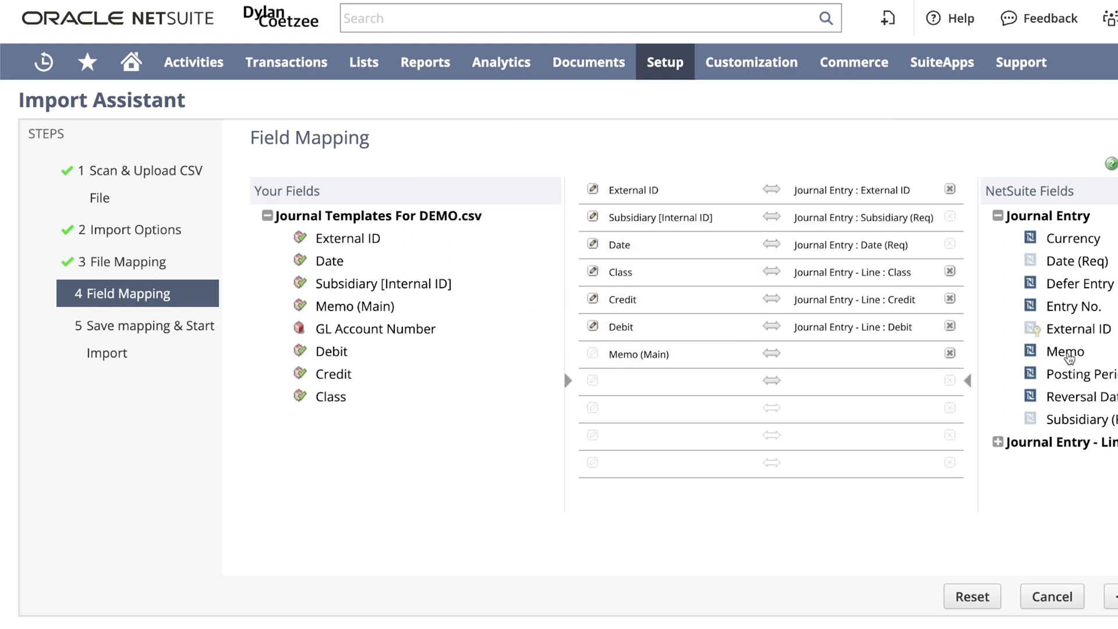
left_click_drag(1064, 352, 844, 355)
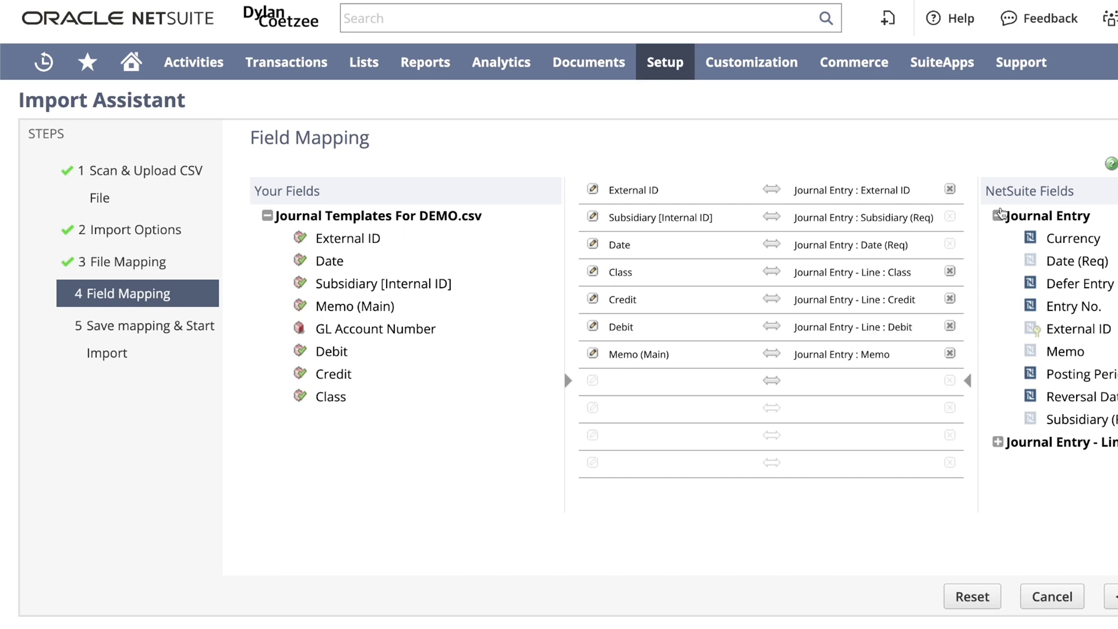
left_click(997, 216)
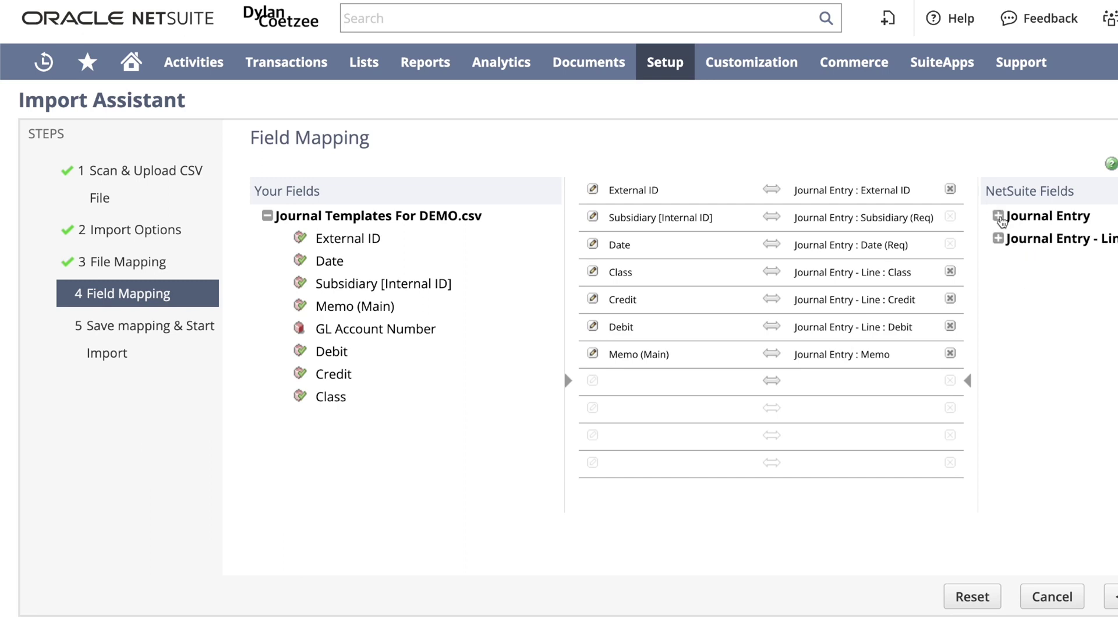
Step: Map GL Account Number to the Journal Entry - Line Account, referenced by Internal ID
left_click(998, 239)
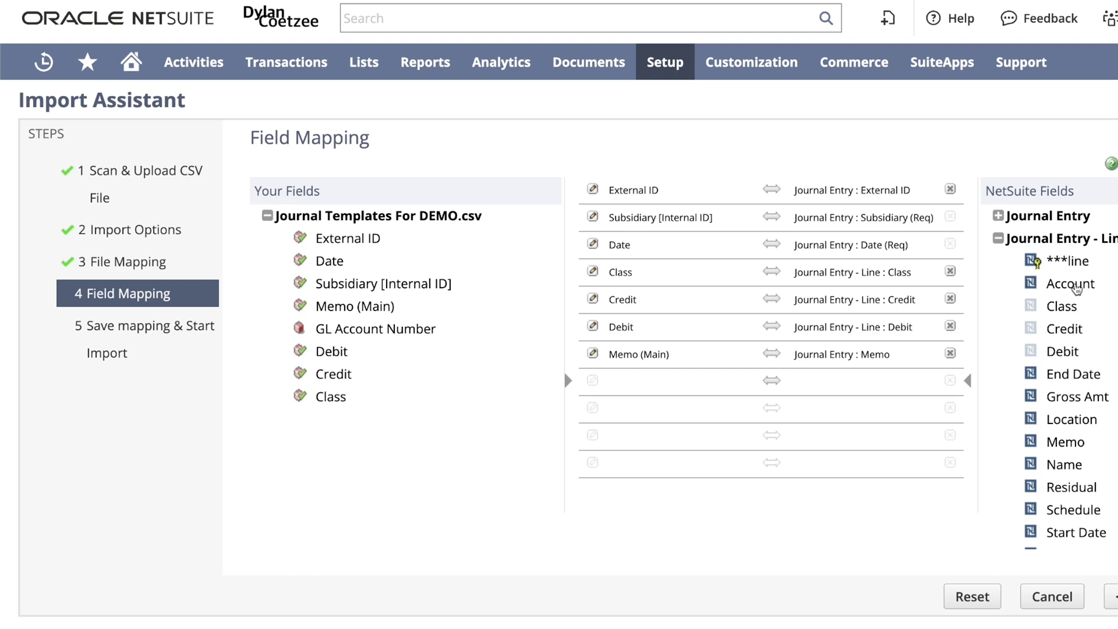
left_click_drag(1076, 289, 860, 382)
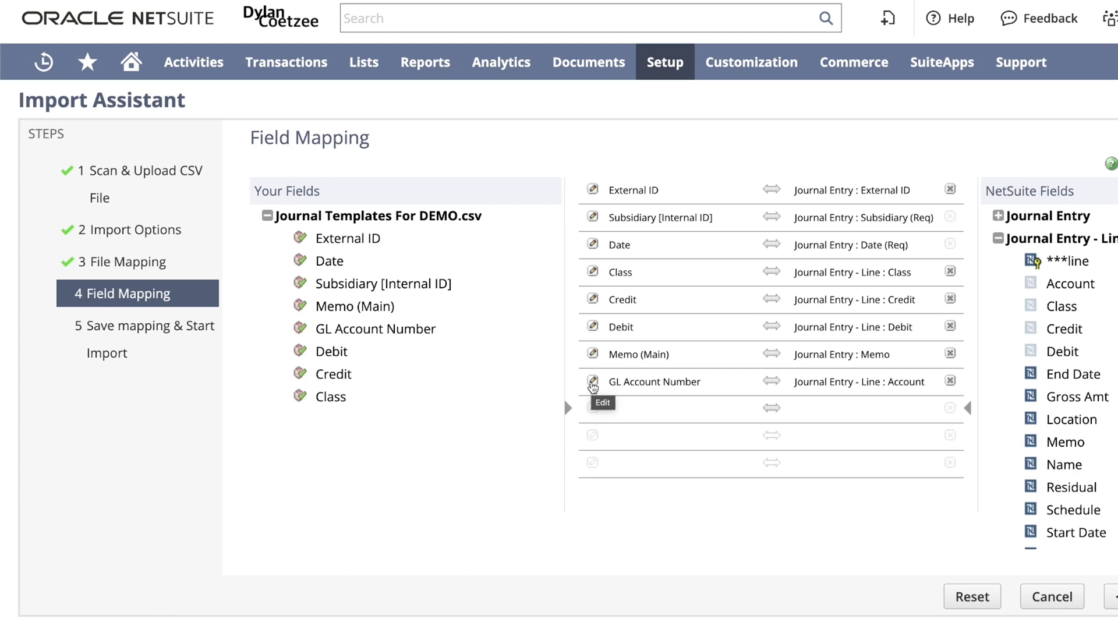
left_click(593, 382)
left_click(645, 181)
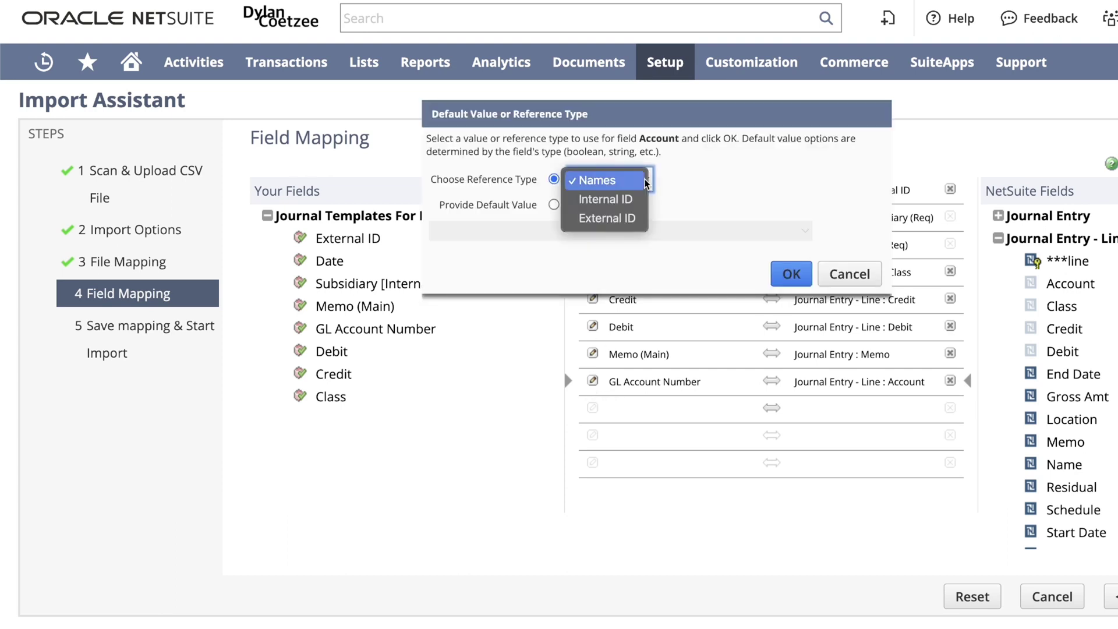
left_click(606, 199)
left_click(792, 274)
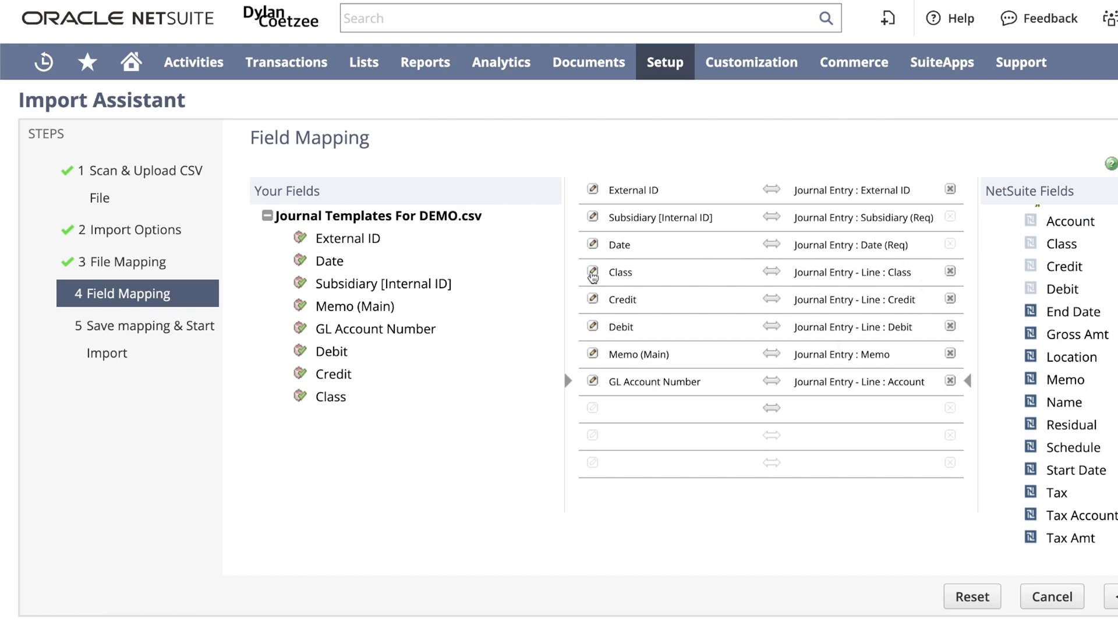
Step: Check the Class mapping's reference type and confirm it
left_click(593, 273)
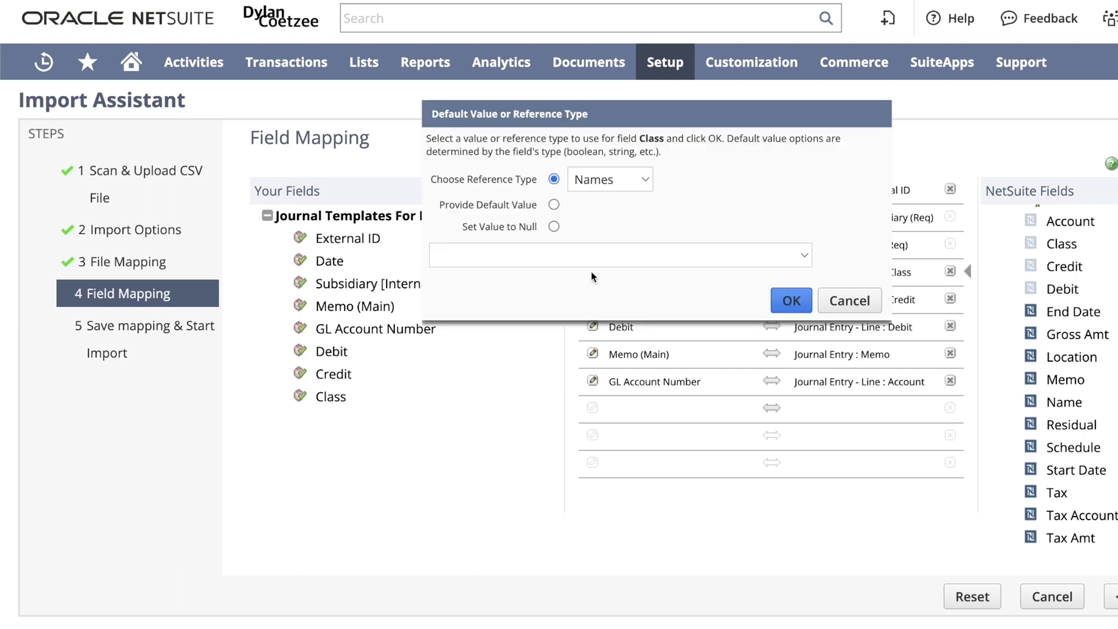
left_click(631, 186)
left_click(606, 198)
left_click(791, 301)
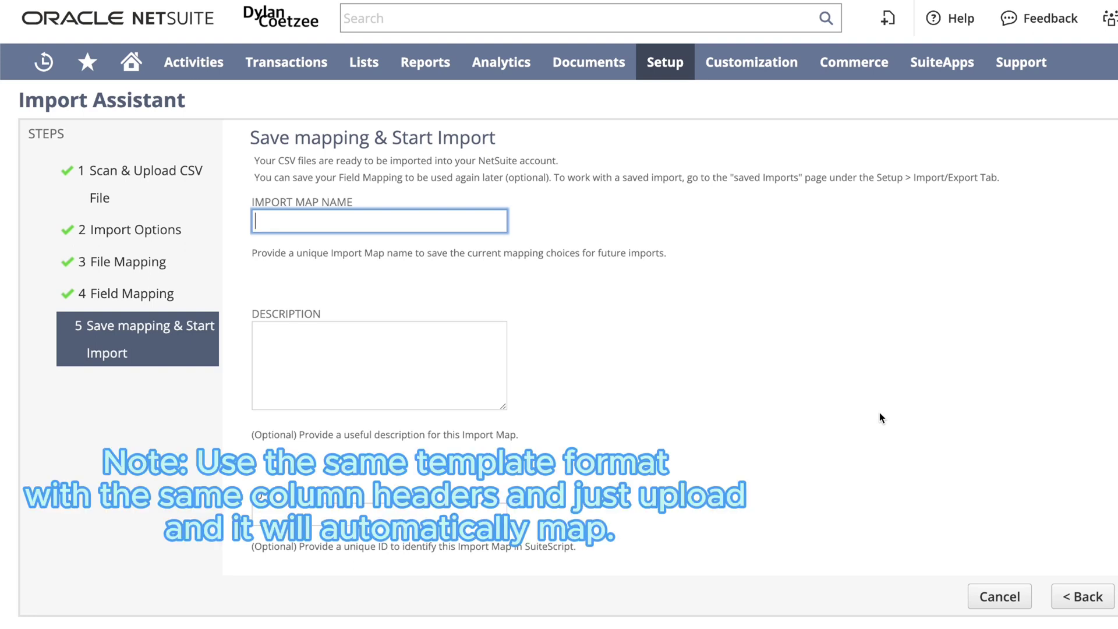
Step: Name the import map 'Journal Entry Salary upload' and run the import
mouse_move(671, 81)
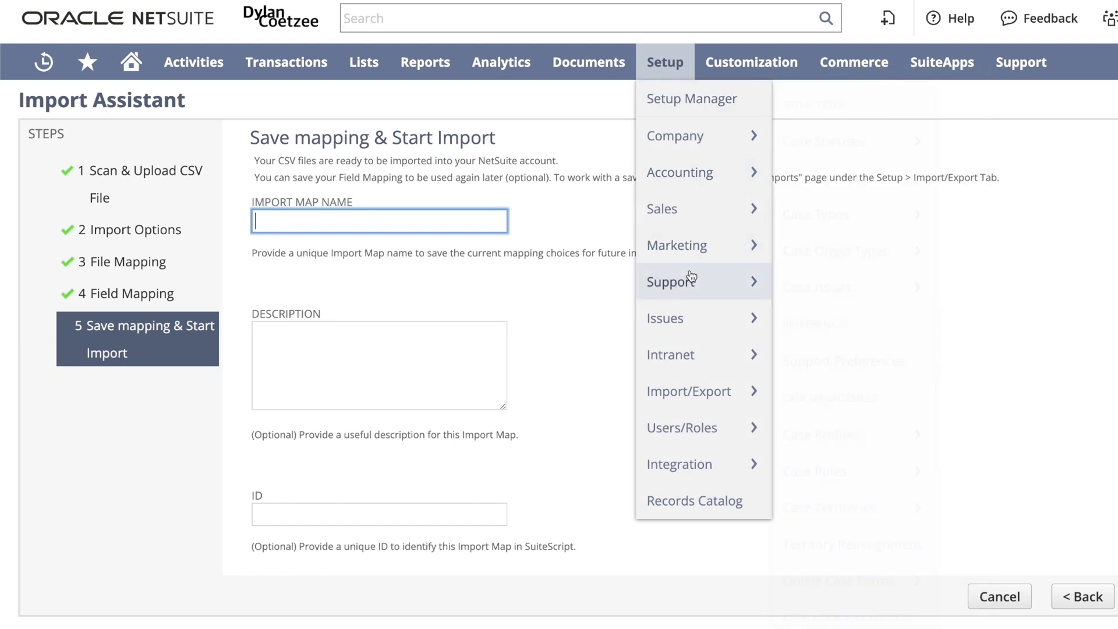
mouse_move(689, 399)
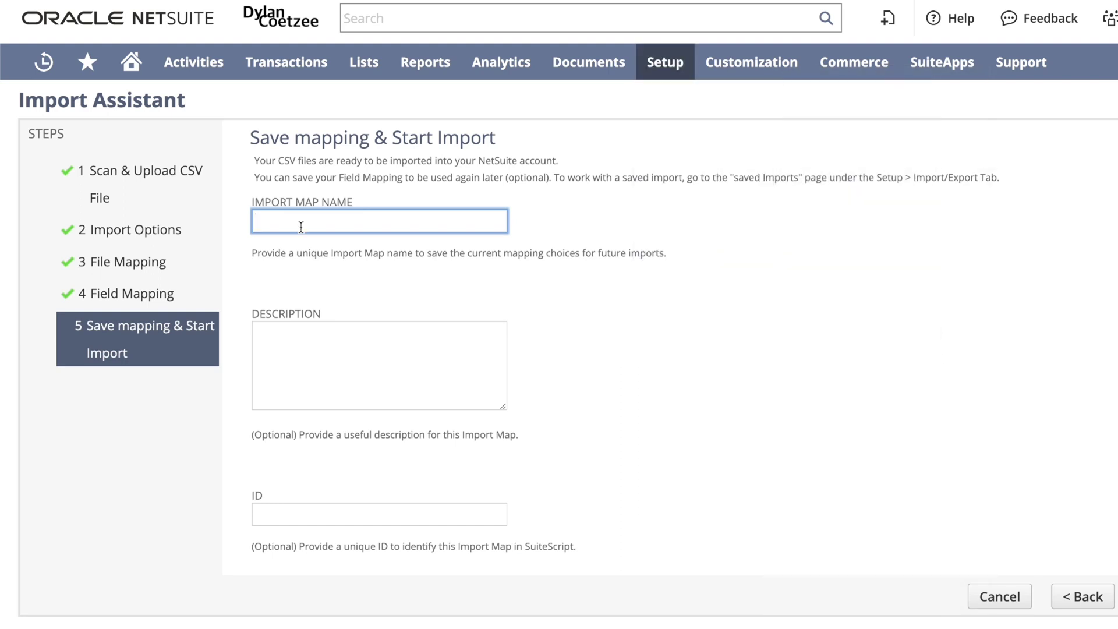
type("ournal Entry Salary upload")
left_click(323, 445)
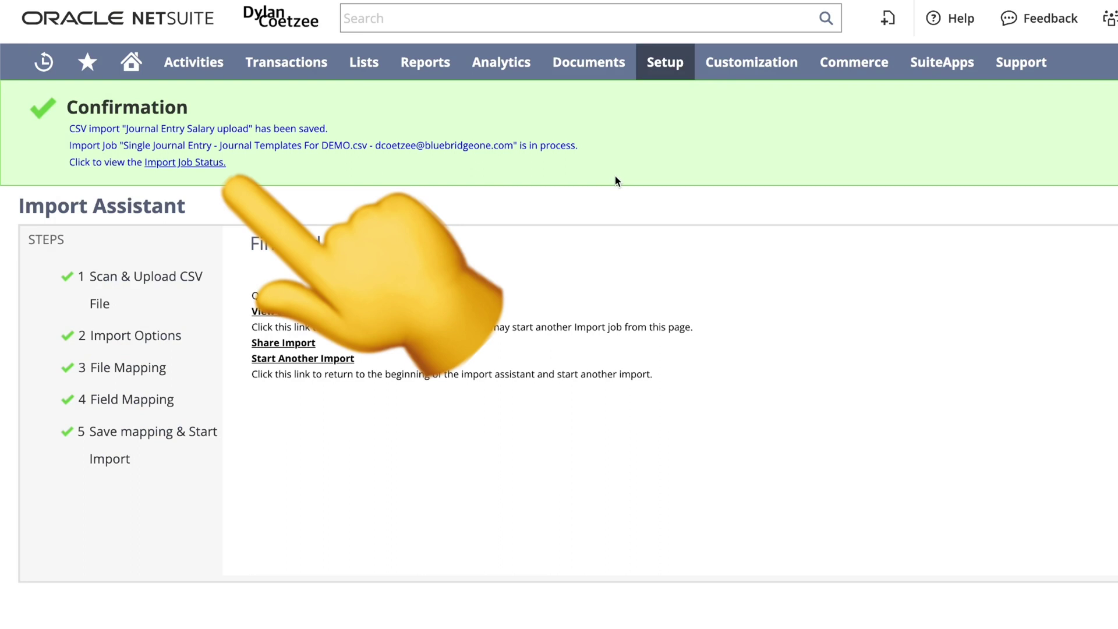
Step: Open Import Job Status to confirm the journal job completed with 2 of 2 records imported
left_click(177, 164)
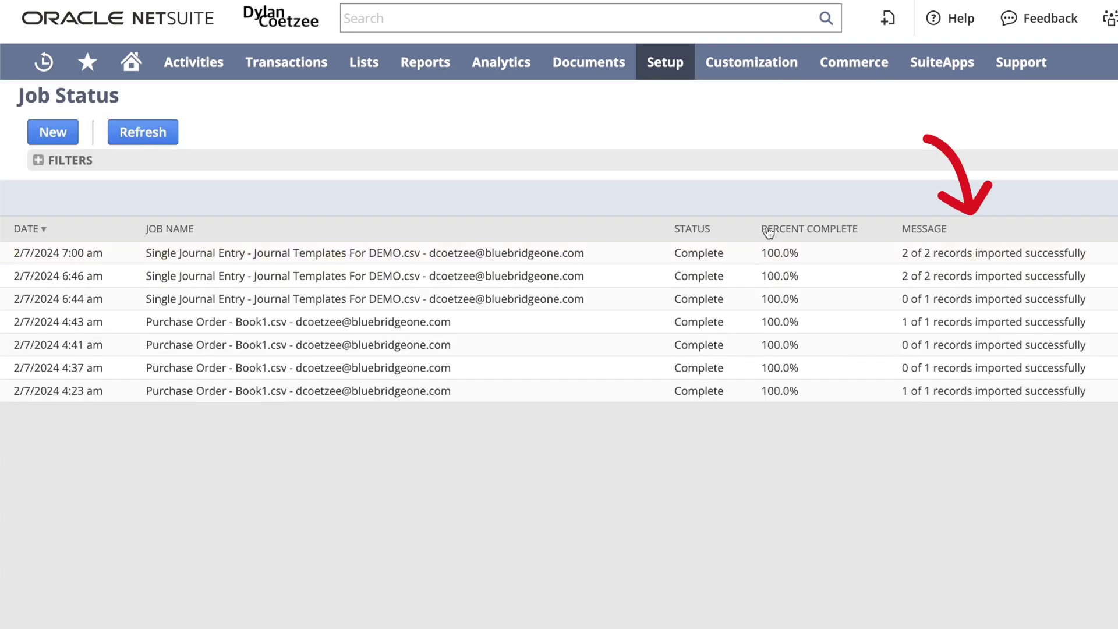
Step: Open imported journal entry 3 from the Make Journal Entries list
mouse_move(285, 62)
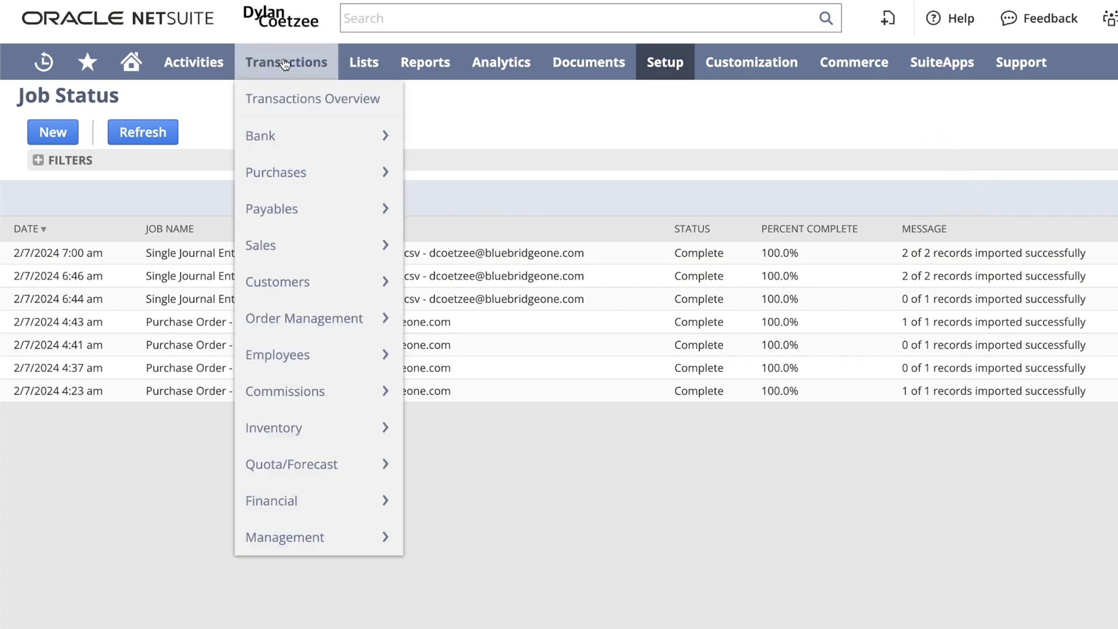
mouse_move(324, 376)
mouse_move(326, 500)
mouse_move(693, 138)
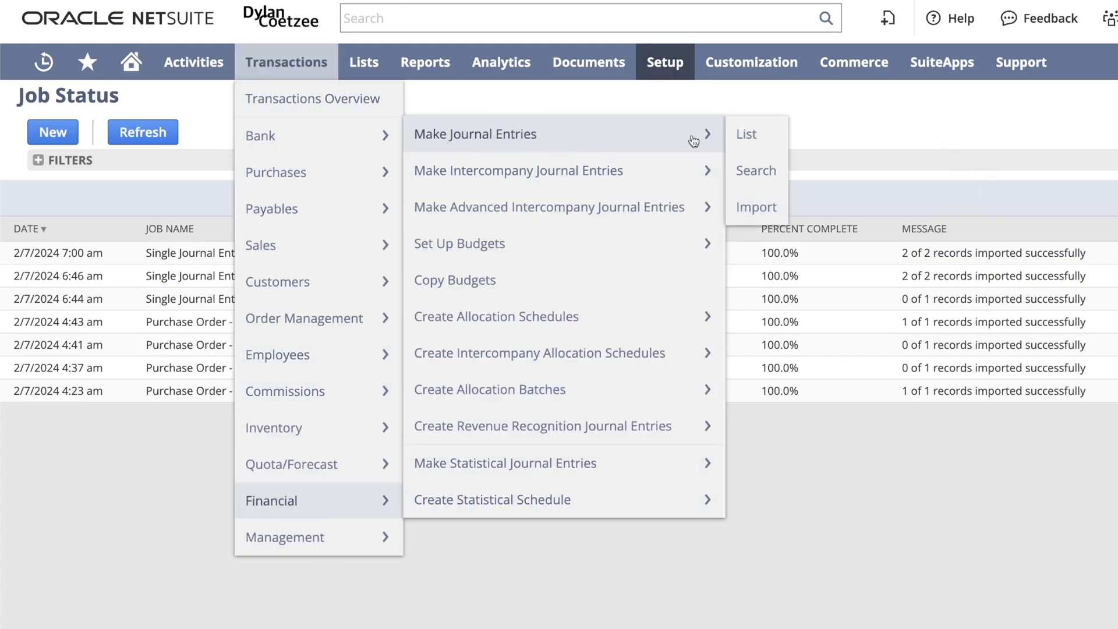
left_click(746, 134)
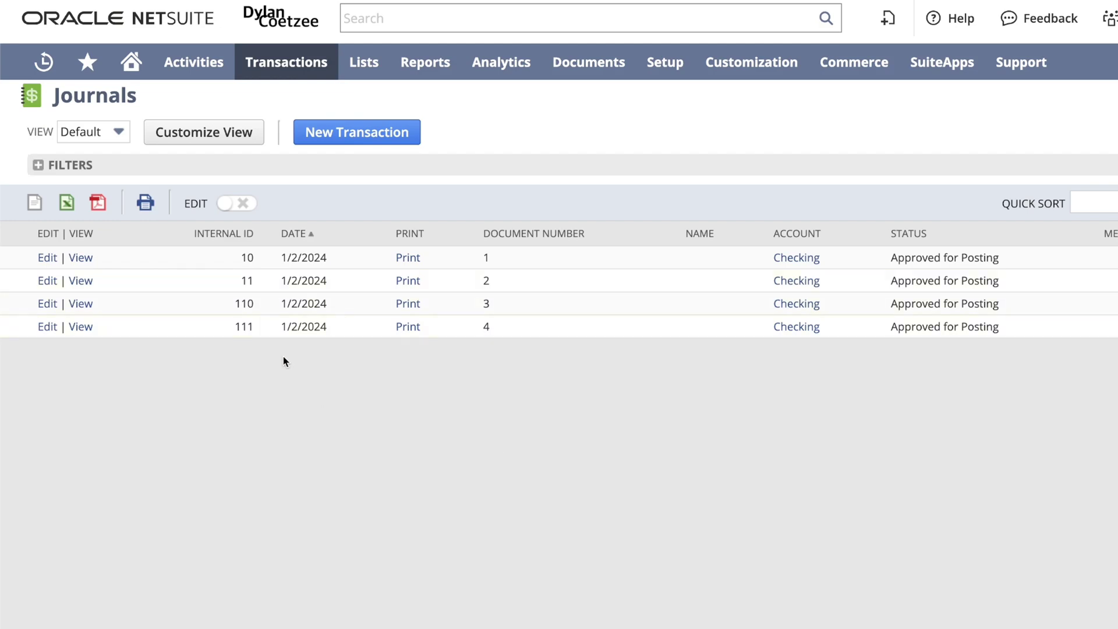
left_click(81, 303)
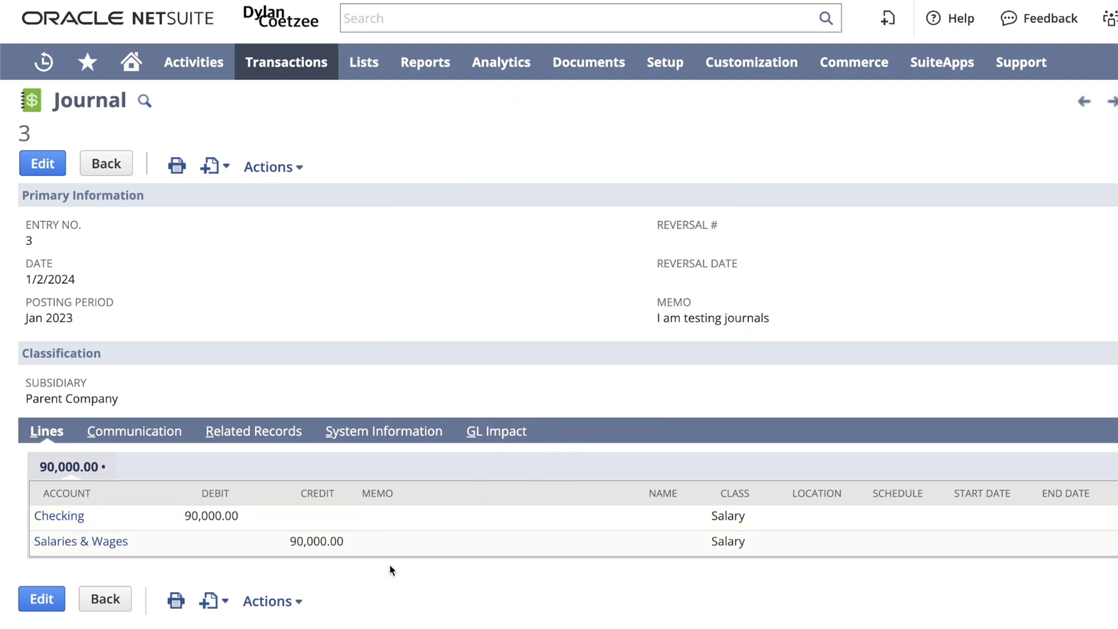
Step: Show journal 3's GL impact and system notes recording the CSV context
left_click(504, 432)
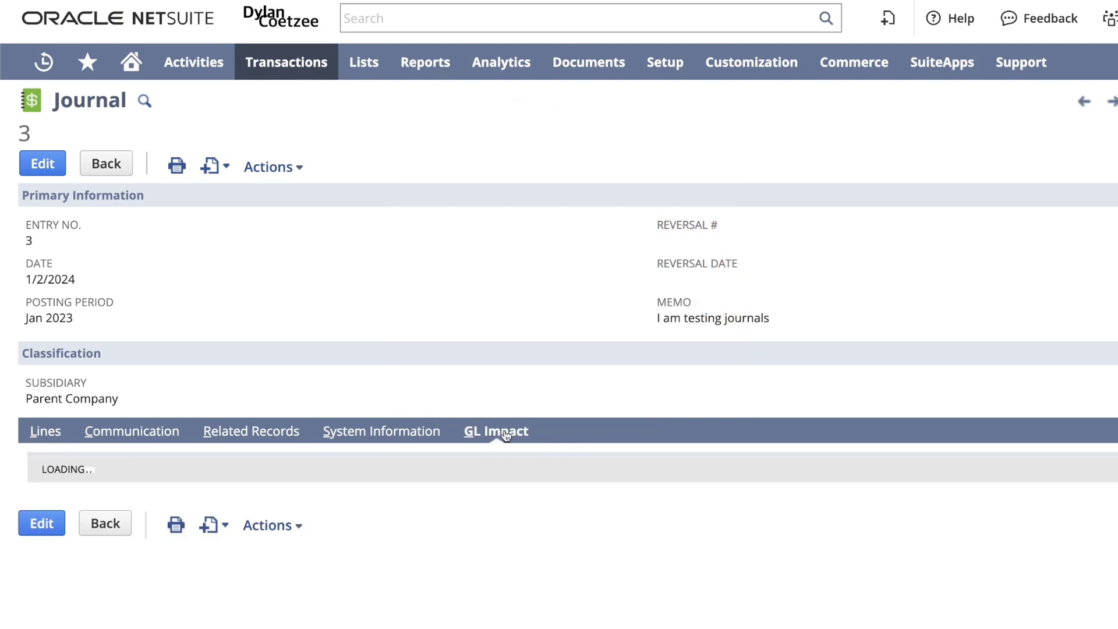
left_click(356, 436)
scroll(529, 537, "down", 3)
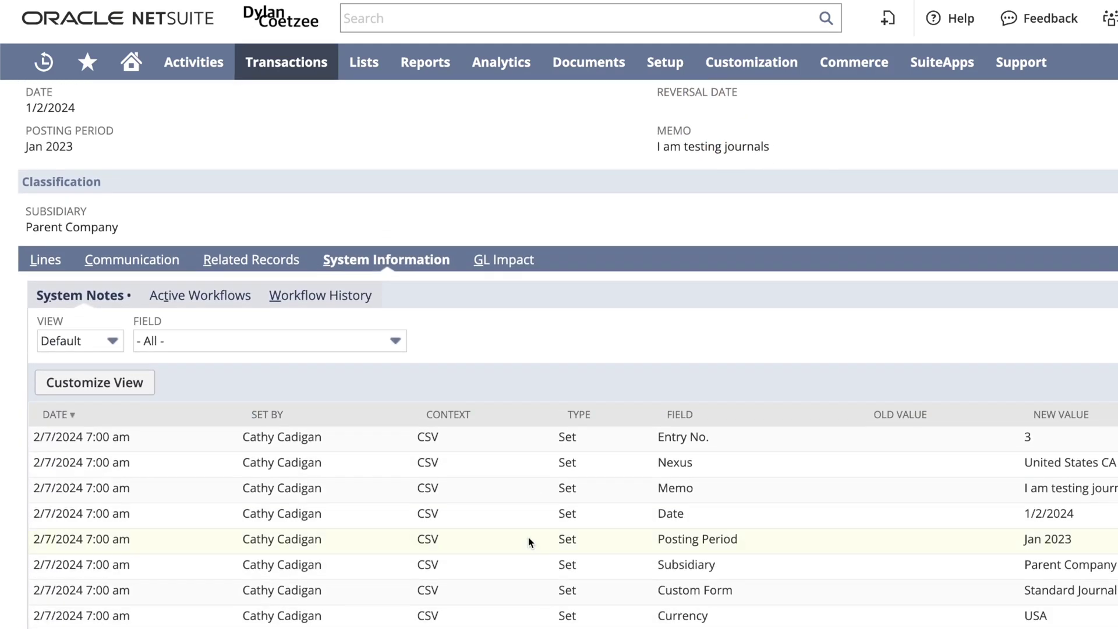